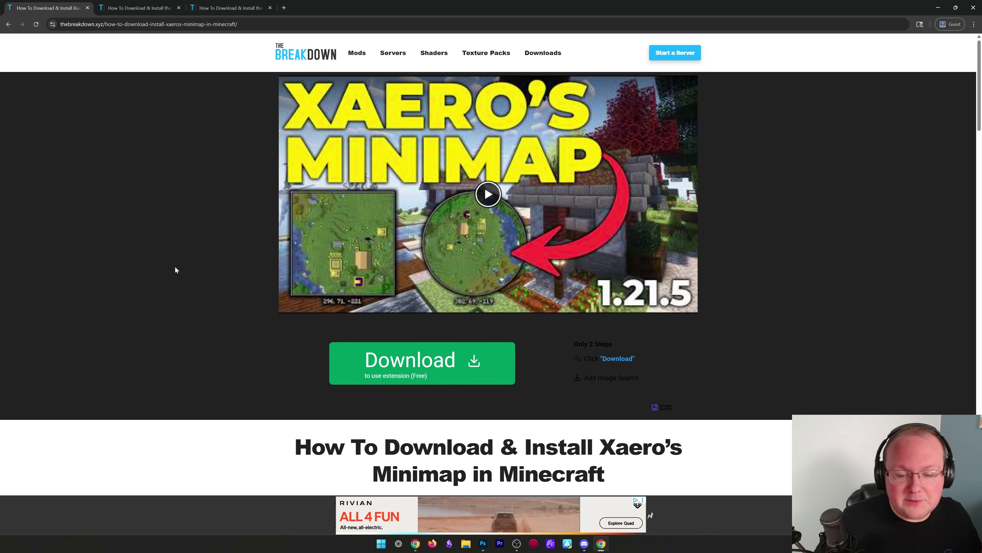
# - Open Xaero's Minimap on CurseForge from the article and start downloading the v25.2.13 for Fabric 1.21.9 file
pyautogui.scroll(-10, 194, 243)
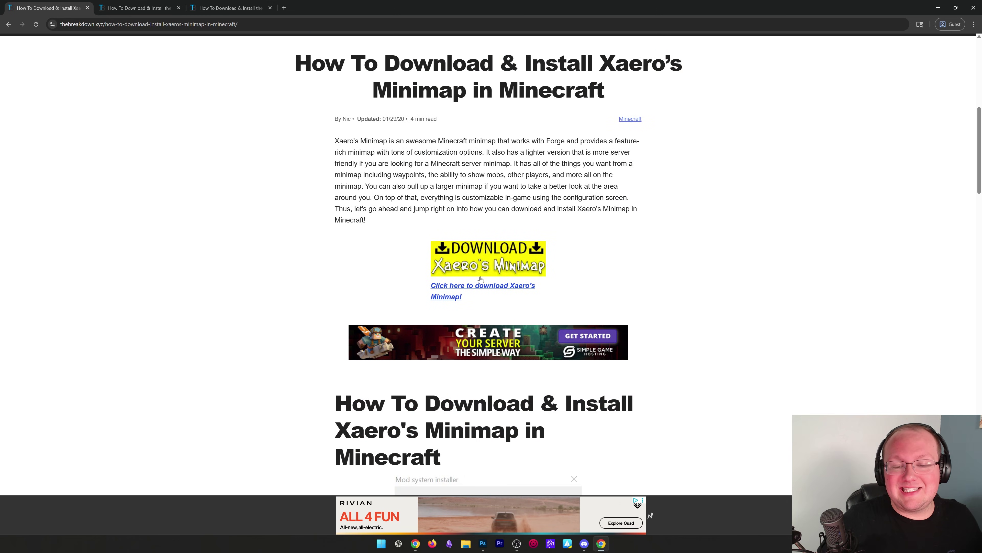
pyautogui.click(458, 262)
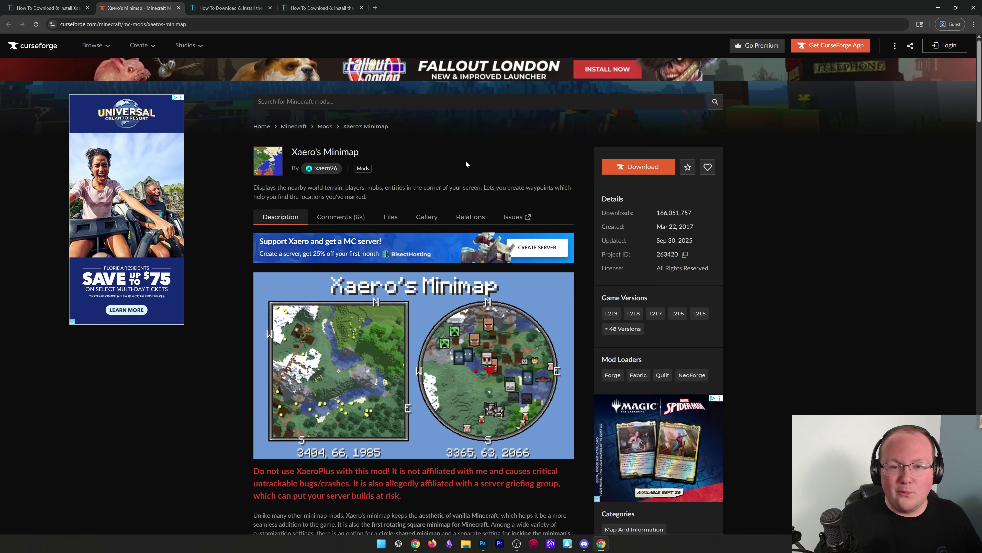
pyautogui.click(391, 216)
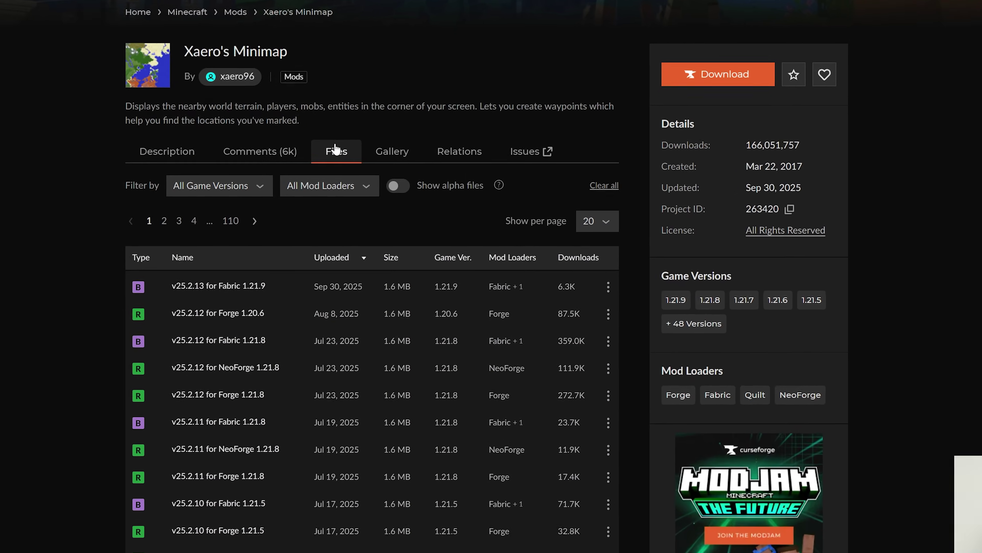
pyautogui.scroll(-2, 302, 193)
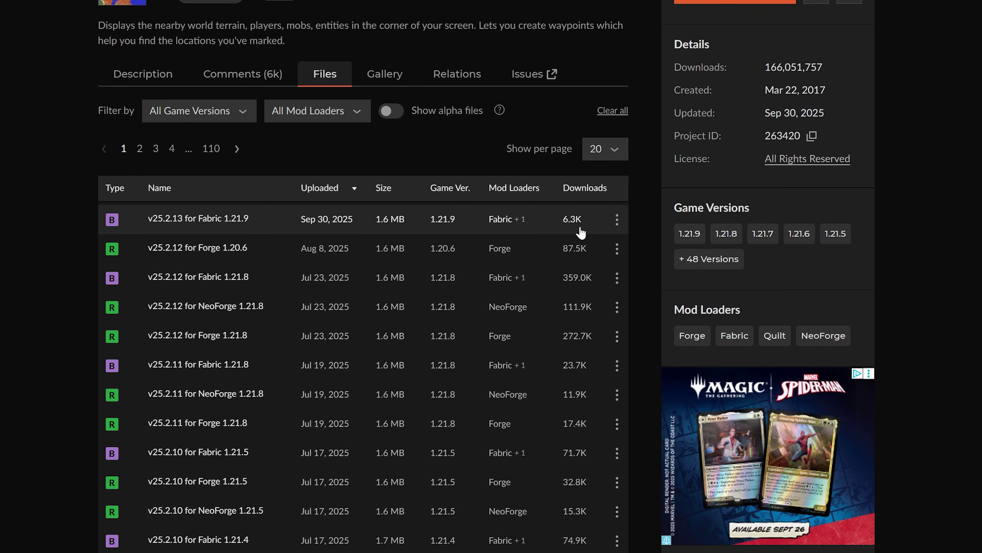
pyautogui.click(617, 223)
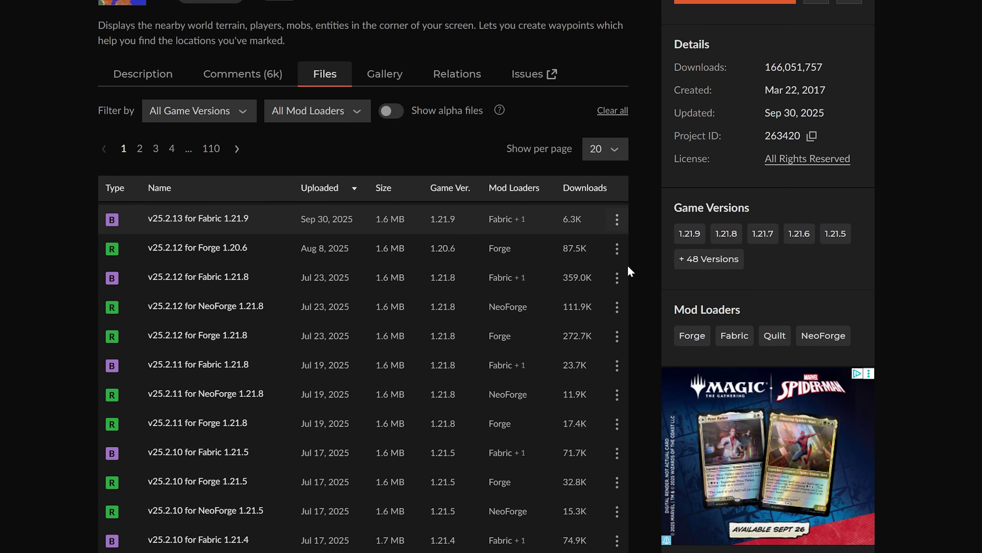
pyautogui.click(627, 271)
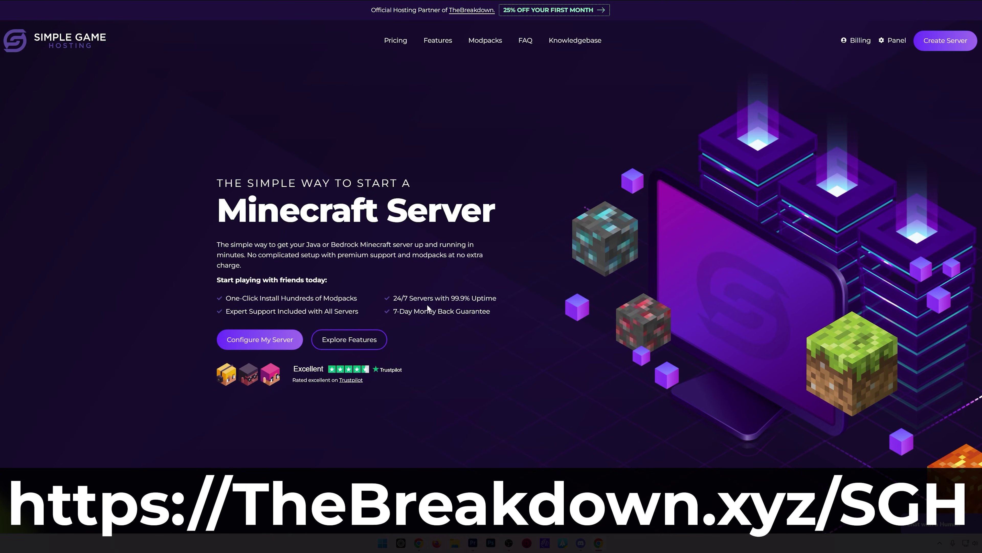
# - Examine the Simple Game Hosting site's features, its modpack installer sources and its server location map
pyautogui.scroll(-5, 488, 304)
pyautogui.scroll(-2, 354, 296)
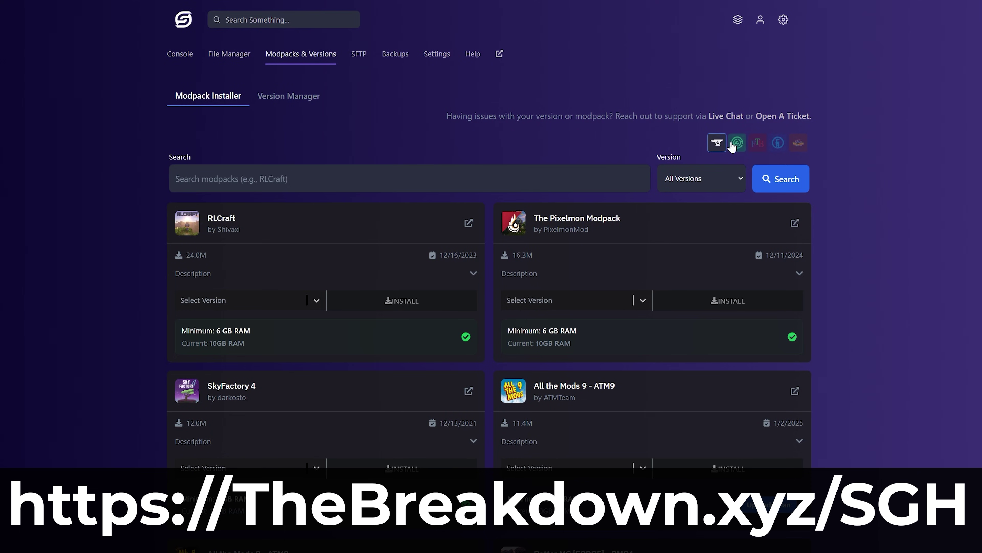
pyautogui.click(735, 144)
pyautogui.click(759, 145)
pyautogui.click(778, 147)
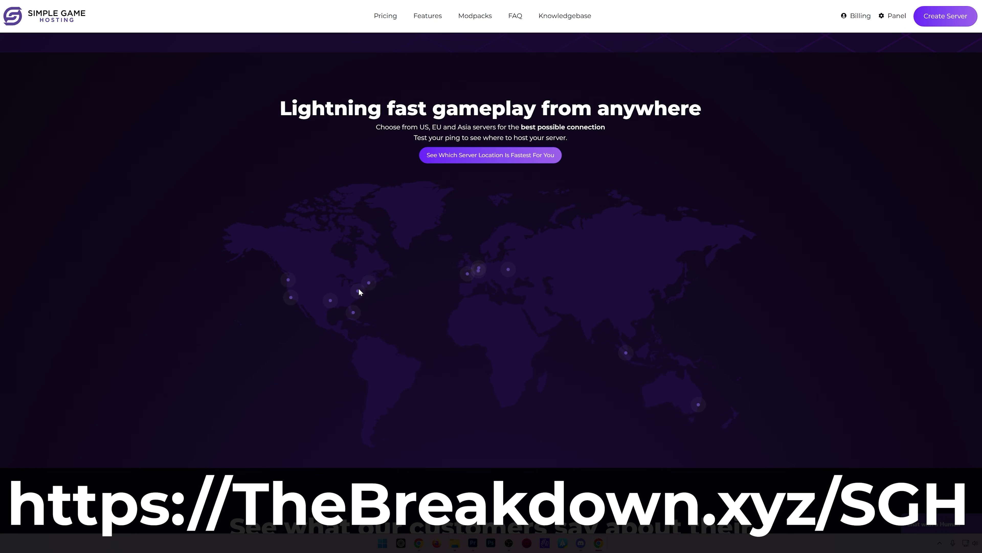
pyautogui.moveTo(354, 312)
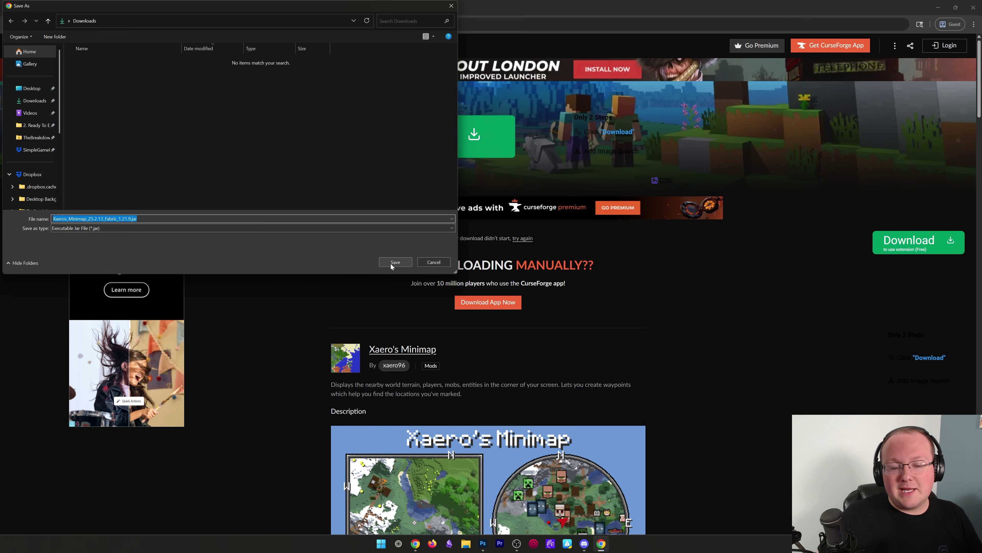
# - Save Xaeros_Minimap_25.2.13_Fabric_1.21.9.jar to the Downloads folder
pyautogui.click(395, 262)
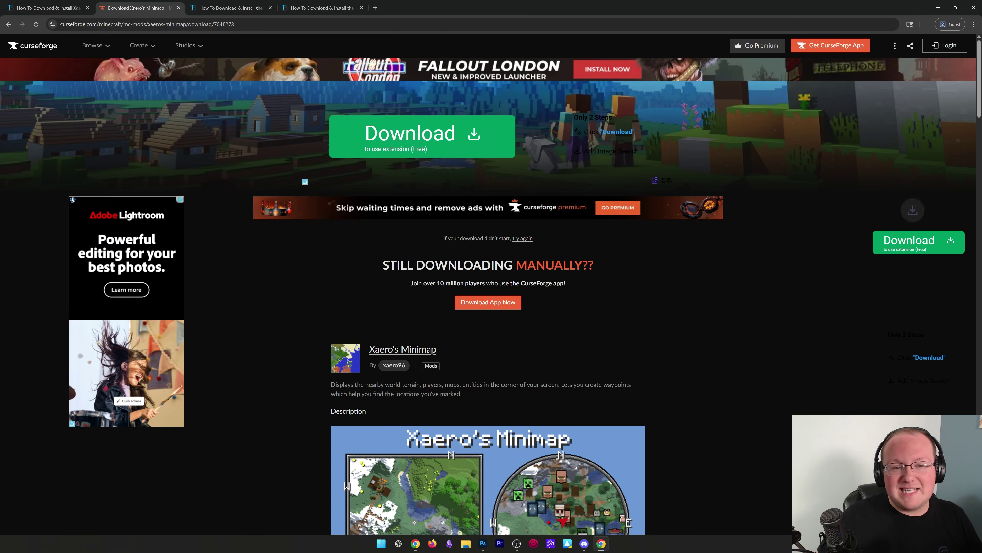
# - Follow the Fabric article's download link, get the Windows installer and save fabric-installer-1.1.0.exe to Downloads
pyautogui.click(253, 14)
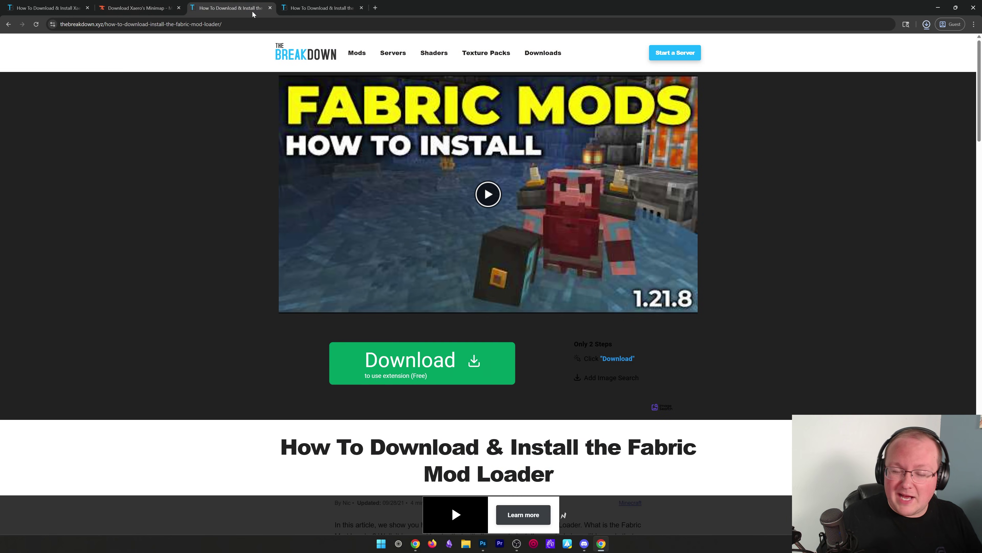
pyautogui.scroll(-5, 217, 140)
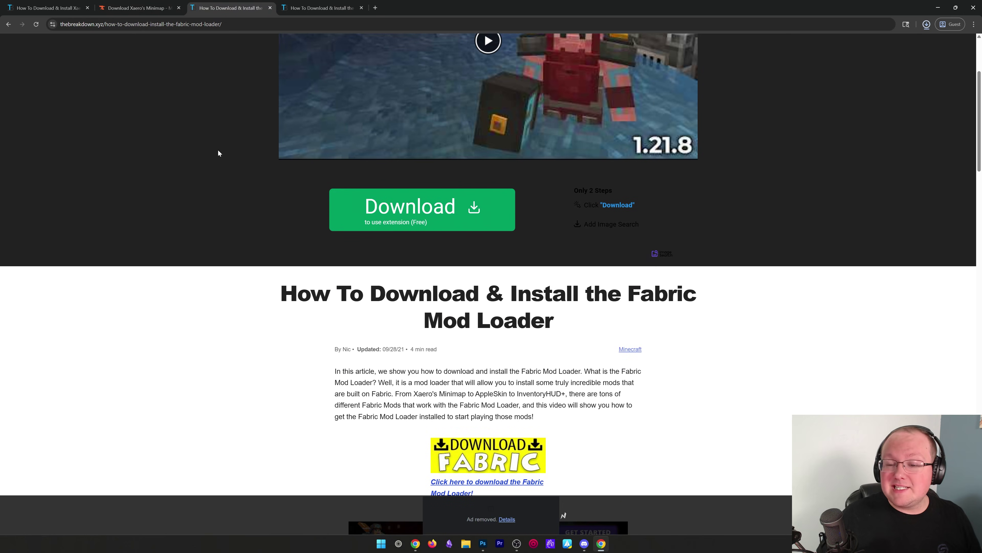
pyautogui.scroll(-1, 216, 163)
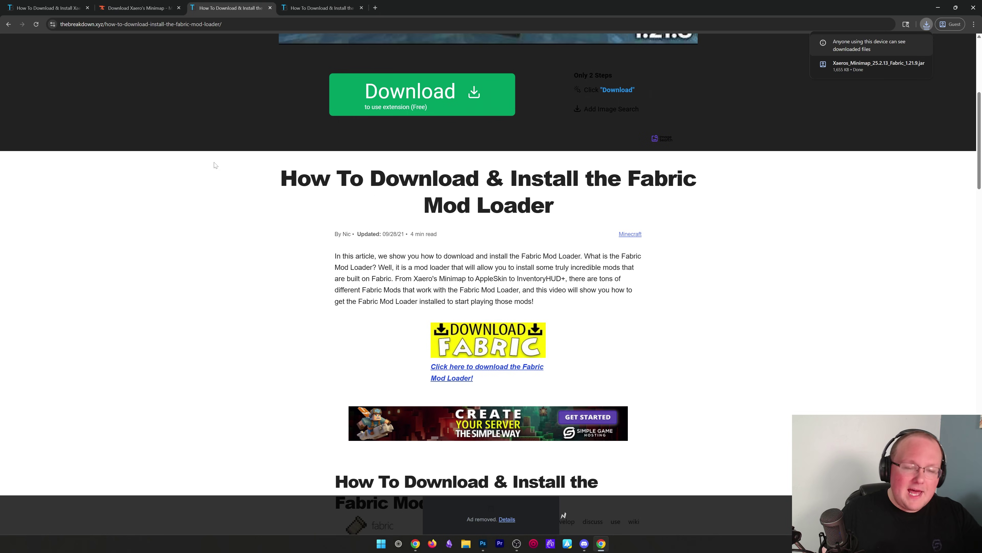
pyautogui.click(495, 344)
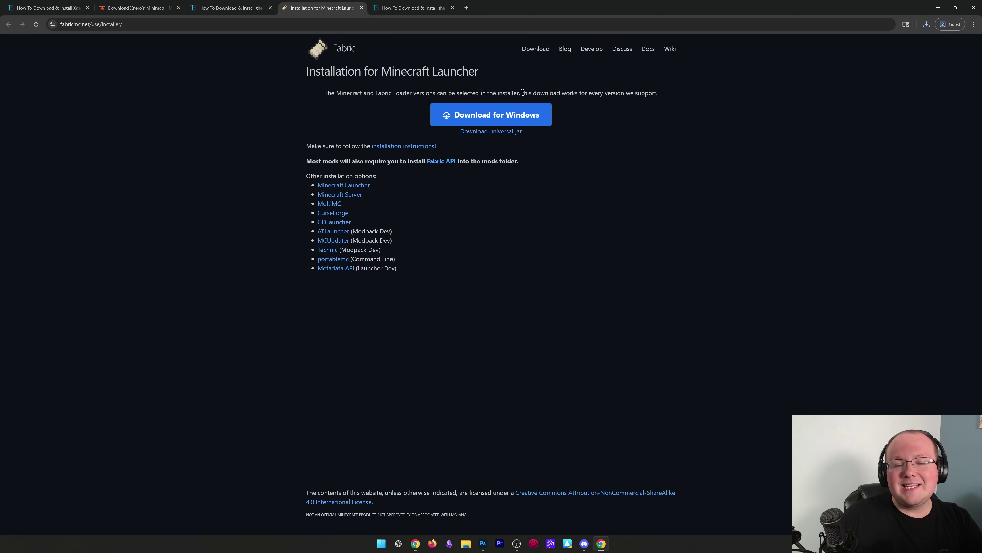
pyautogui.click(502, 119)
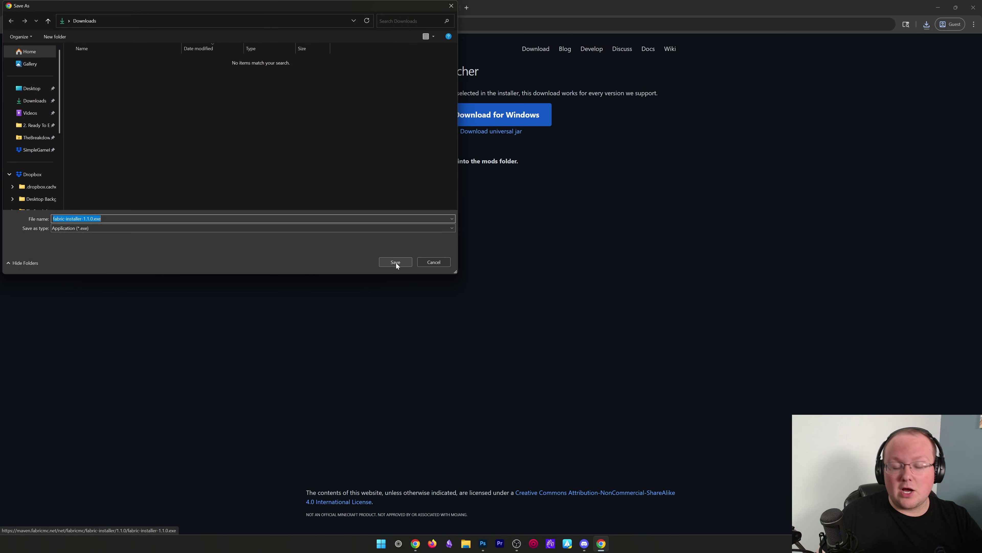
pyautogui.click(396, 262)
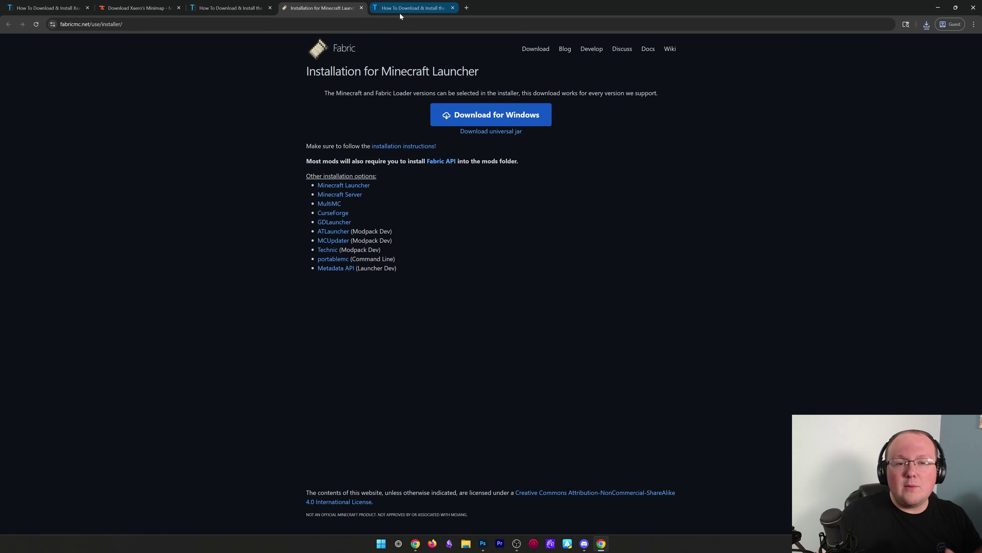
# - Open the Fabric API project page on CurseForge through the FabricAPI article's download link
pyautogui.click(400, 11)
pyautogui.scroll(-5, 234, 171)
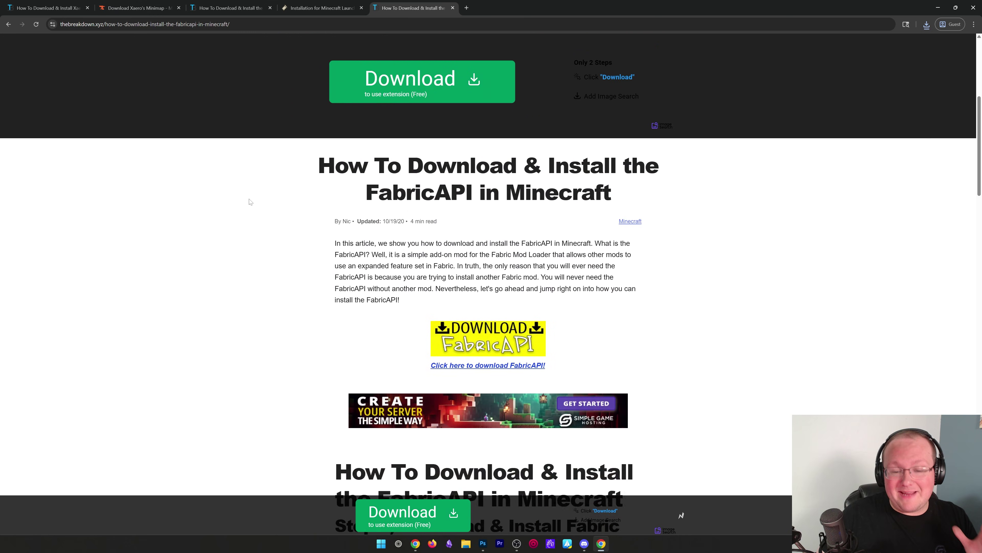
pyautogui.scroll(-2, 249, 200)
pyautogui.click(479, 263)
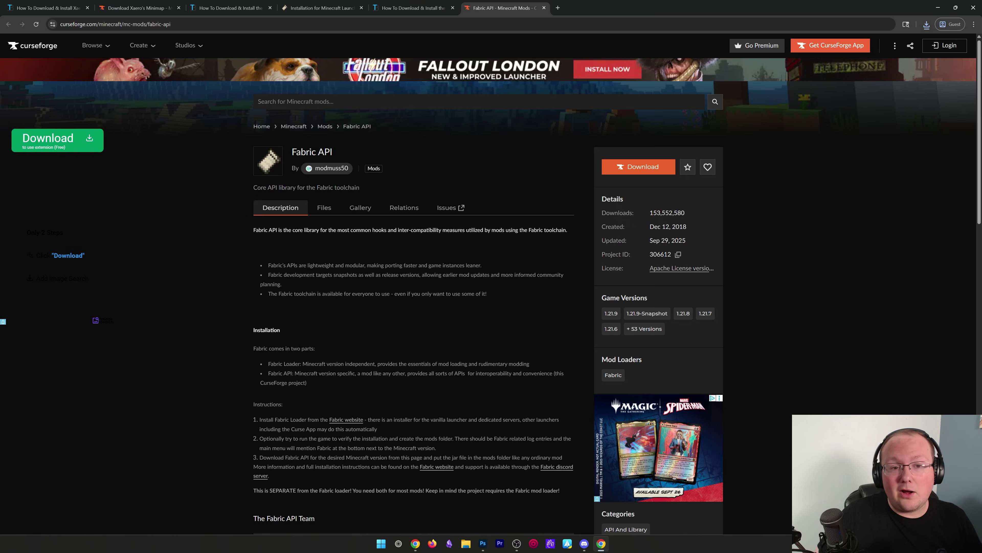
pyautogui.click(410, 9)
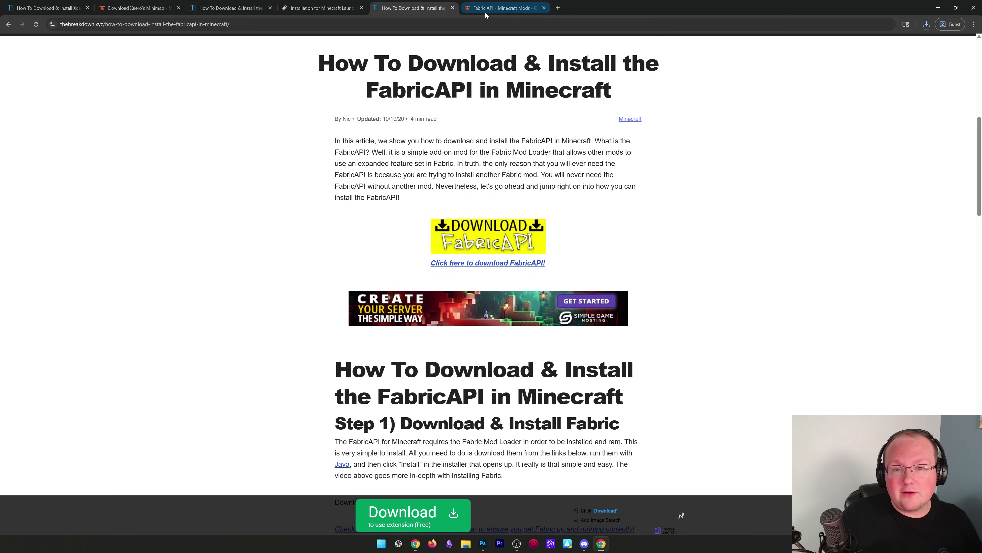
pyautogui.click(489, 227)
# - Download the Fabric API file for Minecraft 1.21.9 and save fabric-api-0.133.14+1.21.9.jar to Downloads
pyautogui.click(316, 211)
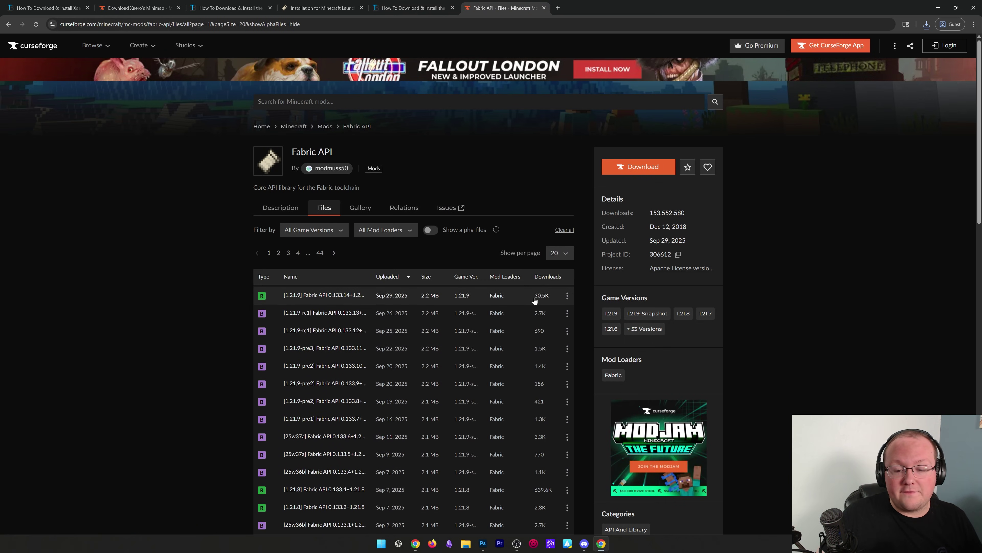
pyautogui.click(567, 295)
pyautogui.click(571, 335)
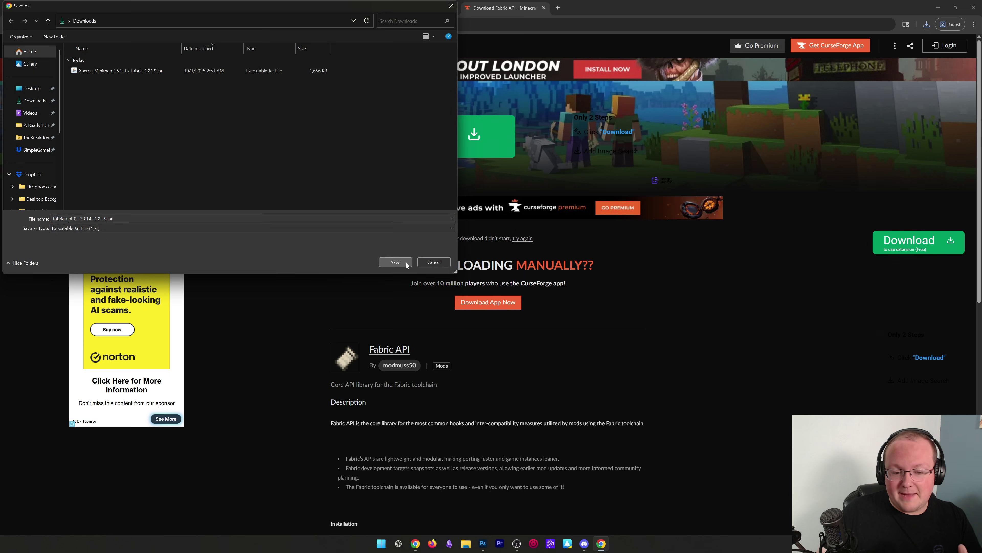
pyautogui.click(405, 263)
# - Run fabric-installer-1.1.0.exe from the Downloads folder, install loader 0.17.2 for Minecraft 1.21.9, and close the installer
pyautogui.click(939, 8)
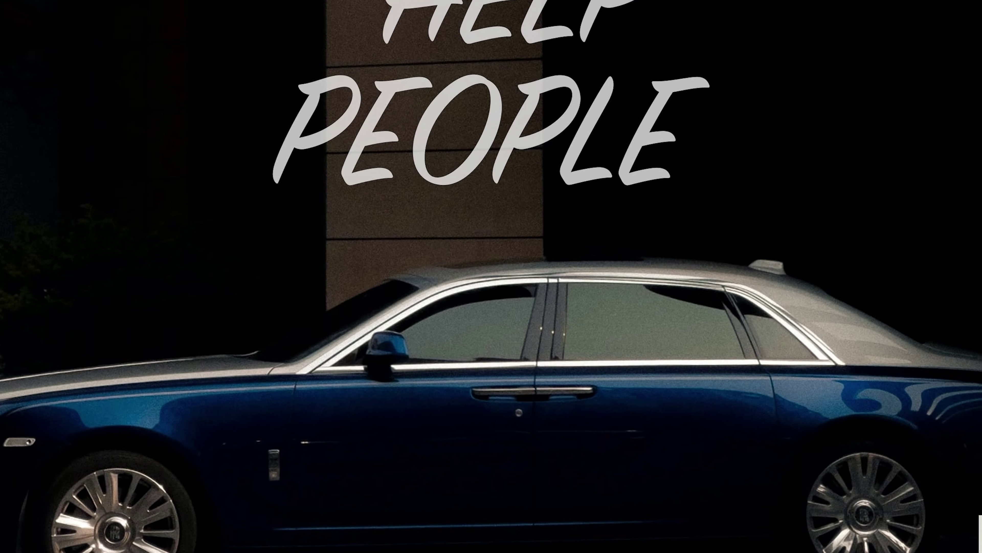
pyautogui.press('super+e')
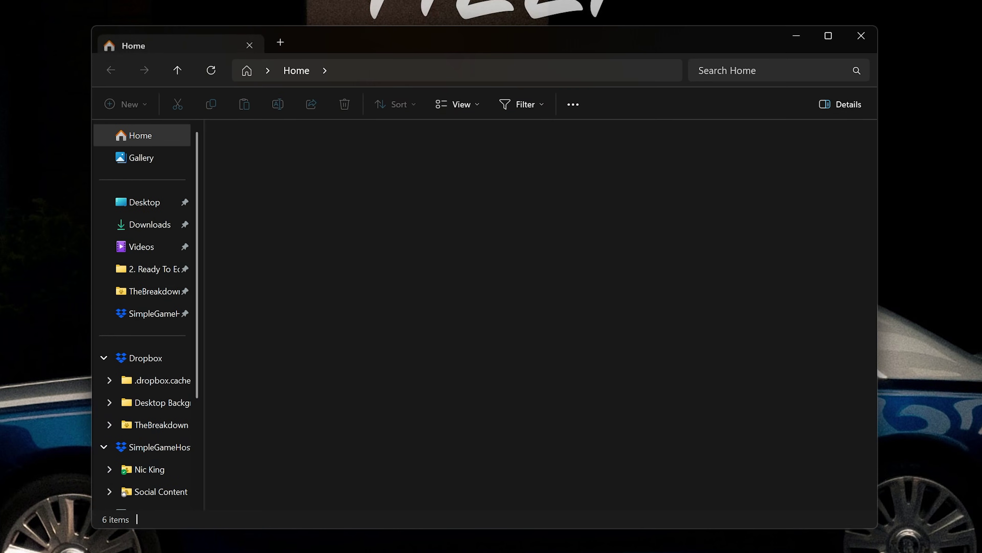
pyautogui.click(149, 224)
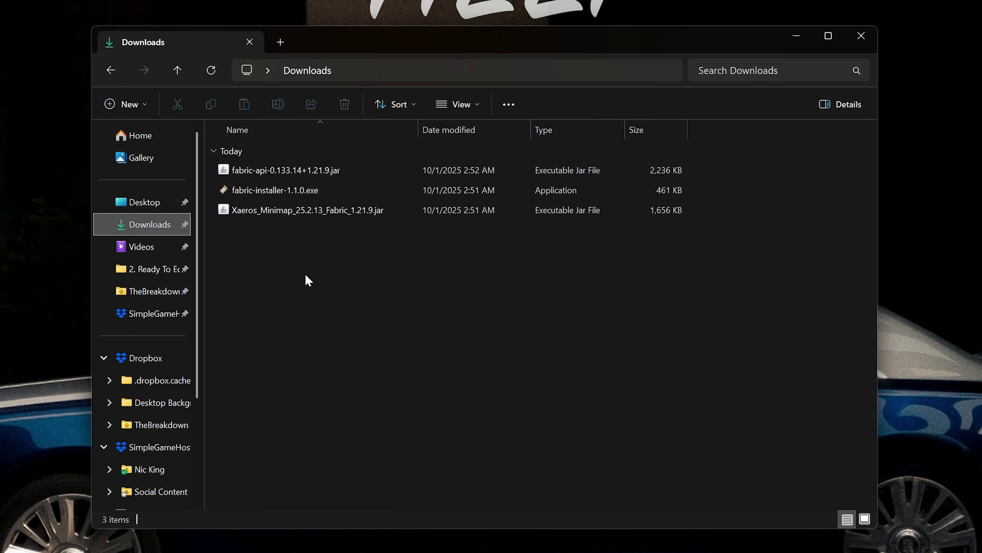
pyautogui.doubleClick(287, 189)
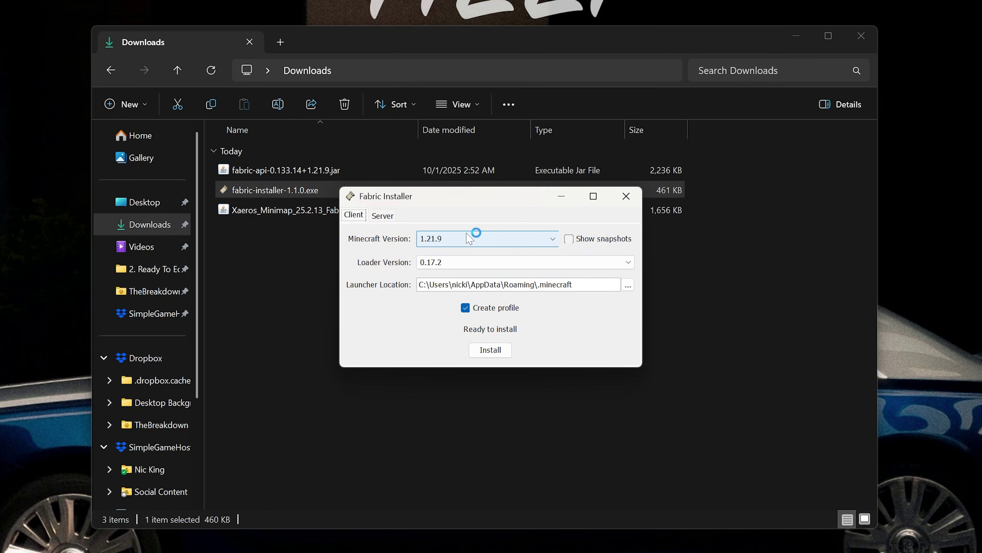
pyautogui.click(502, 352)
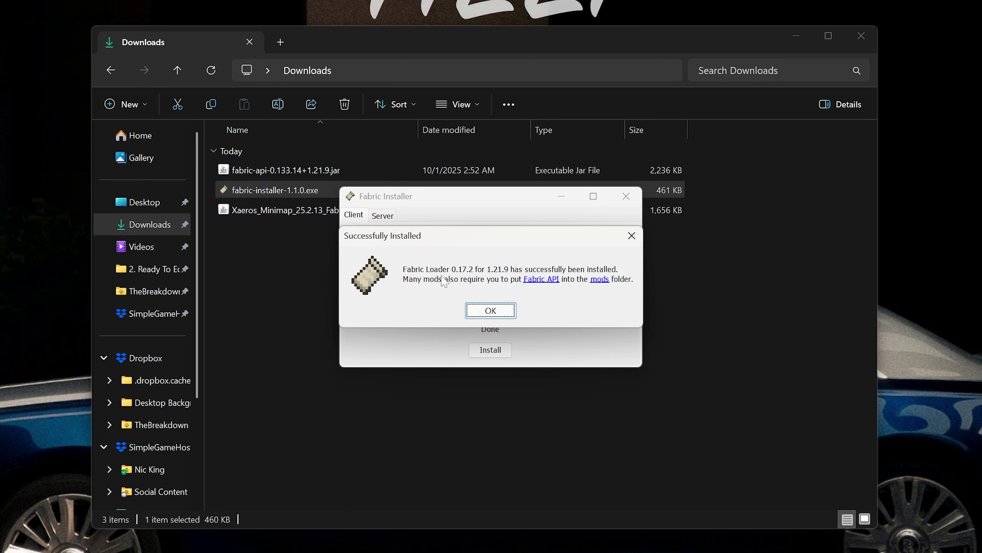
pyautogui.click(480, 310)
pyautogui.click(627, 196)
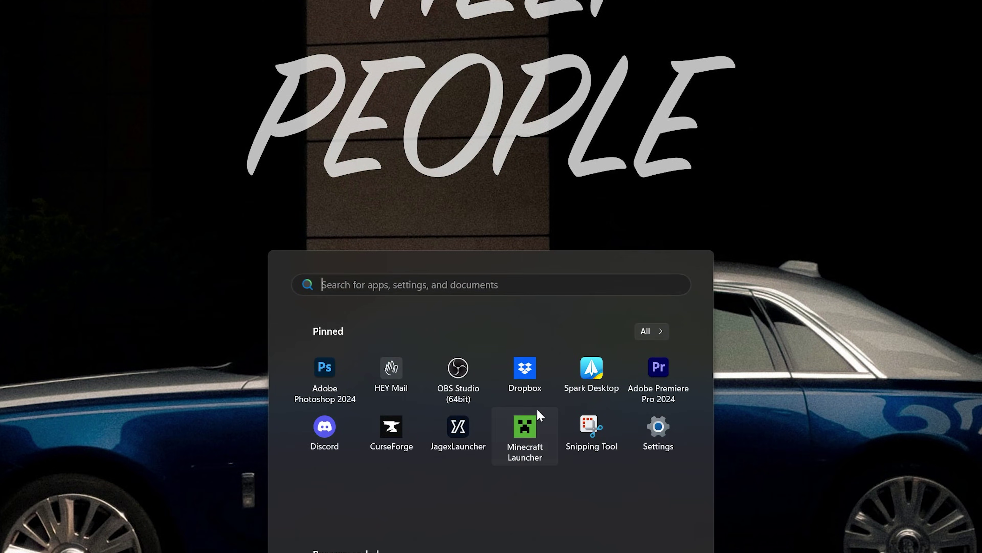
# - Start the Minecraft Launcher, open the game folder of the fabric-loader-1.21.9 installation and go into its mods folder
pyautogui.click(533, 424)
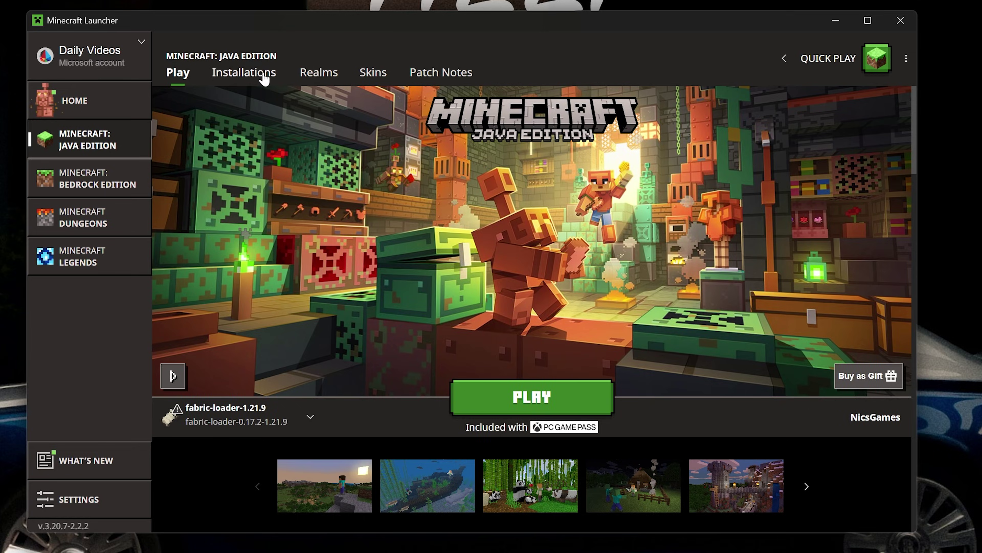
pyautogui.click(262, 74)
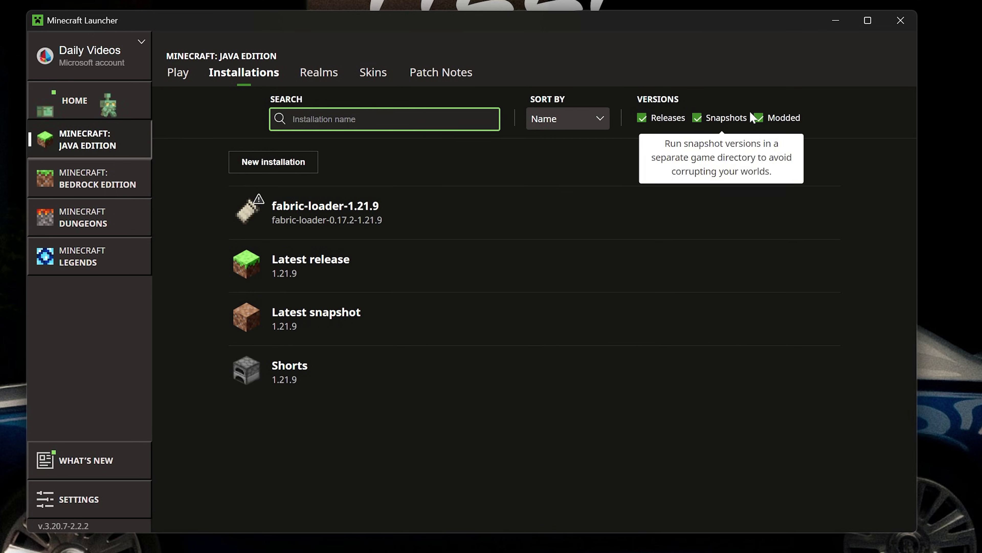
pyautogui.moveTo(328, 219)
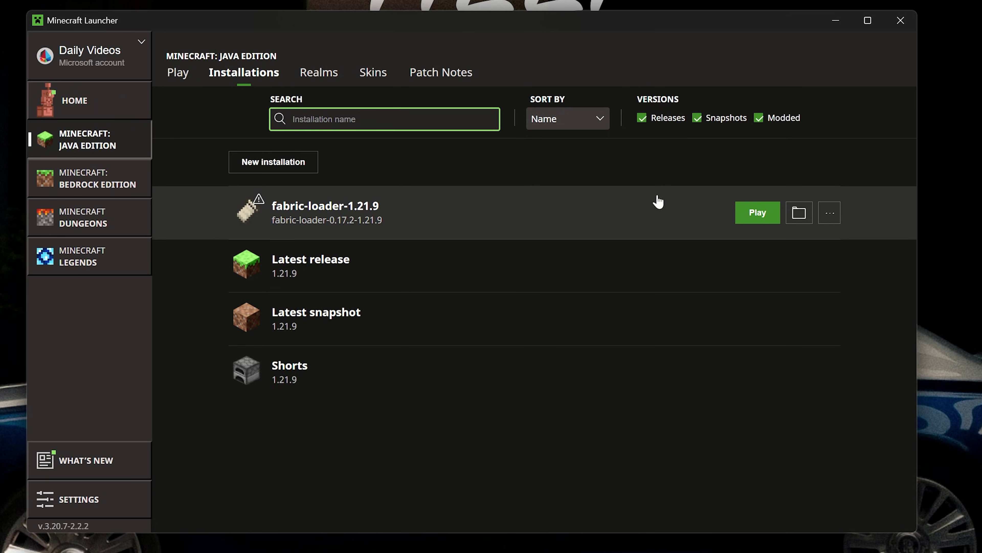
pyautogui.click(798, 212)
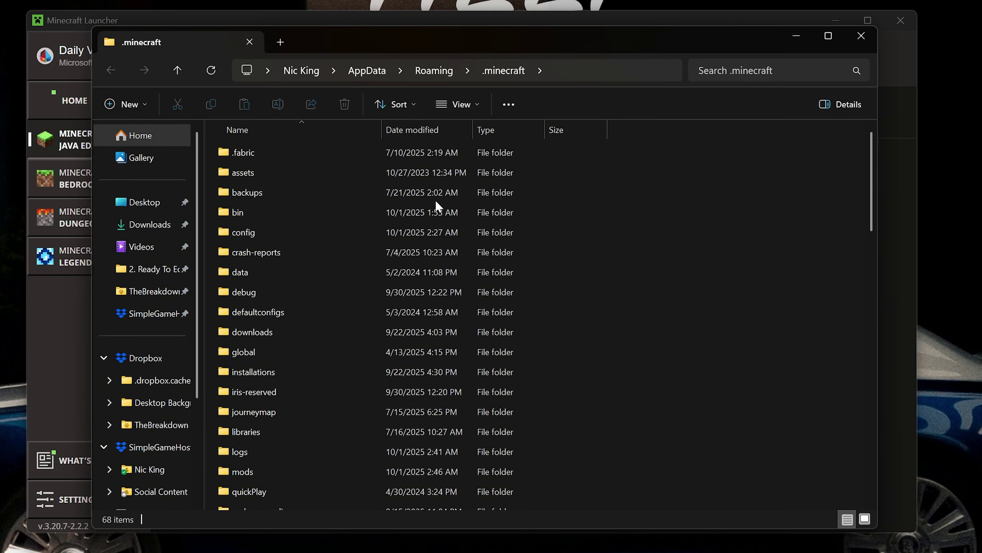
pyautogui.scroll(-5, 435, 199)
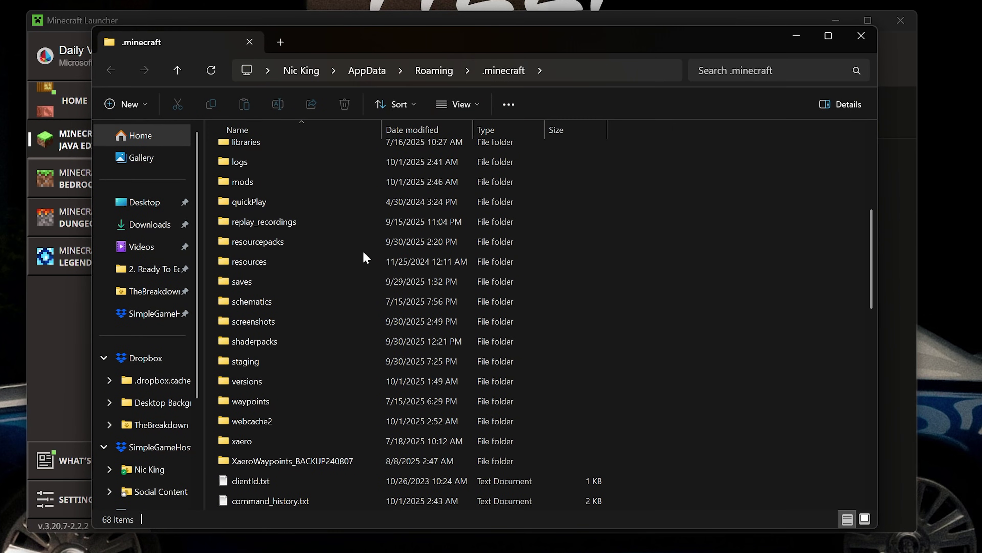
pyautogui.doubleClick(302, 182)
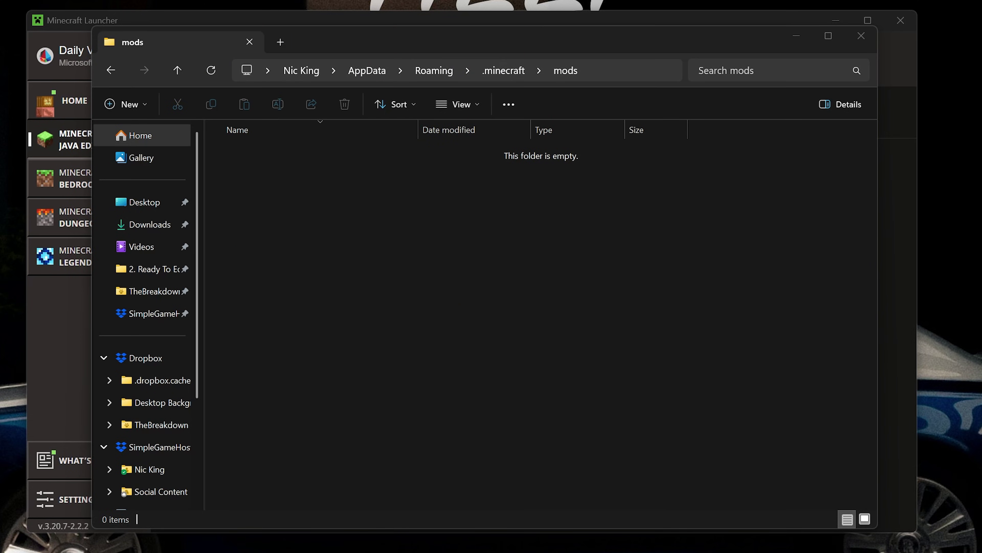
# - Move the Xaero's Minimap and Fabric API jar files into the mods folder and close that folder
pyautogui.moveTo(642, 360); pyautogui.dragTo(345, 252)
pyautogui.click(303, 246)
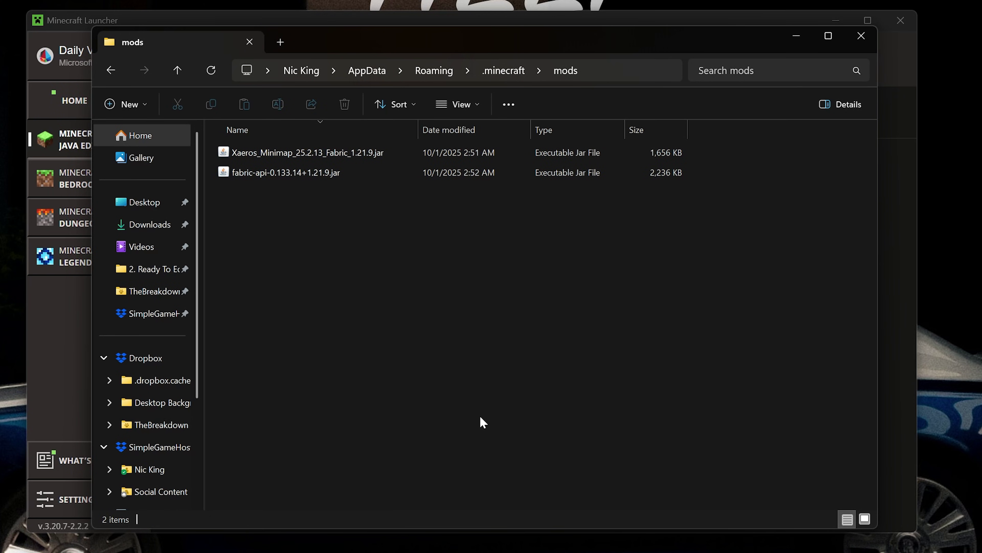
pyautogui.click(861, 35)
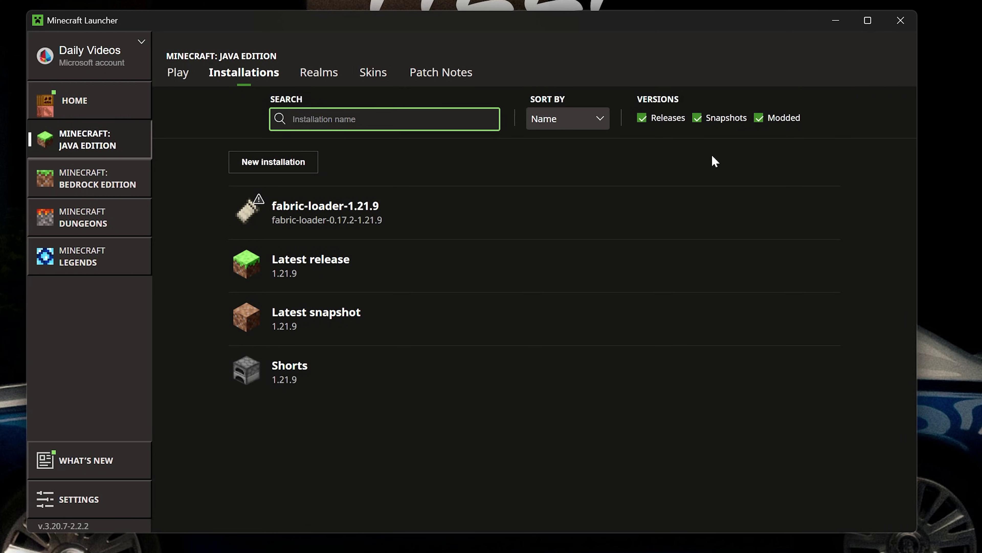
# - Launch the fabric-loader-1.21.9 installation and join the SimpleGameHosting multiplayer server
pyautogui.click(742, 212)
pyautogui.click(609, 356)
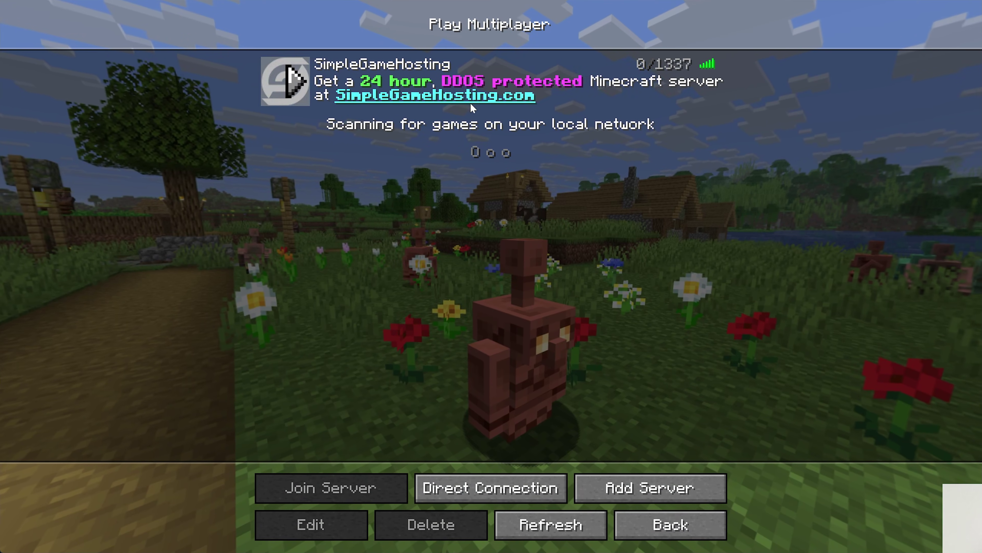
pyautogui.doubleClick(469, 103)
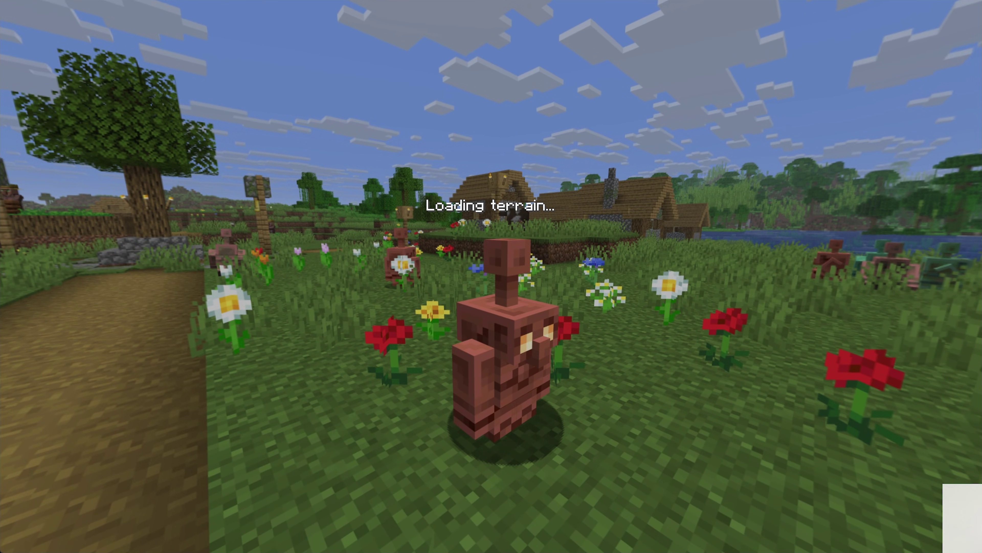
# - Walk along the village path toward the wooden steps to check the minimap in the world
pyautogui.press('w')
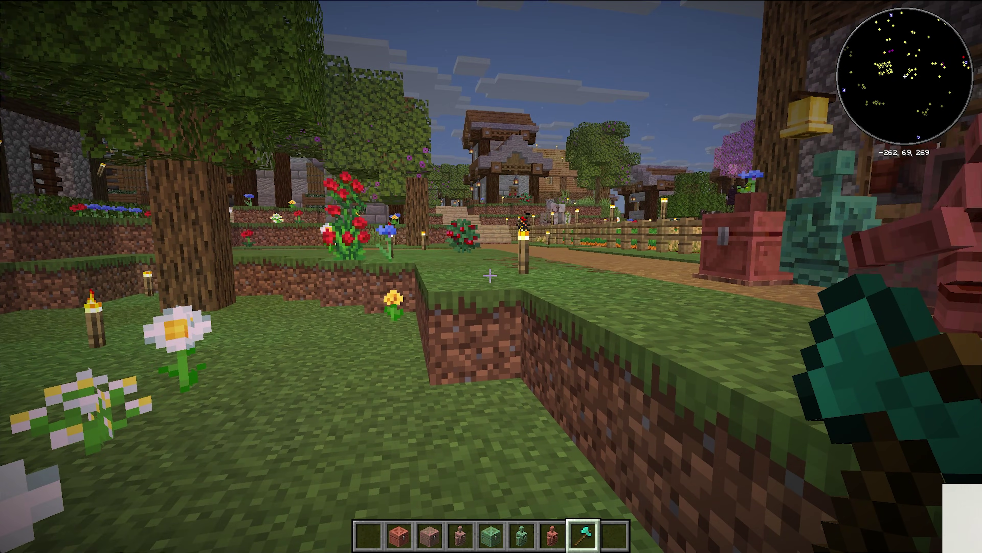
pyautogui.press('w')
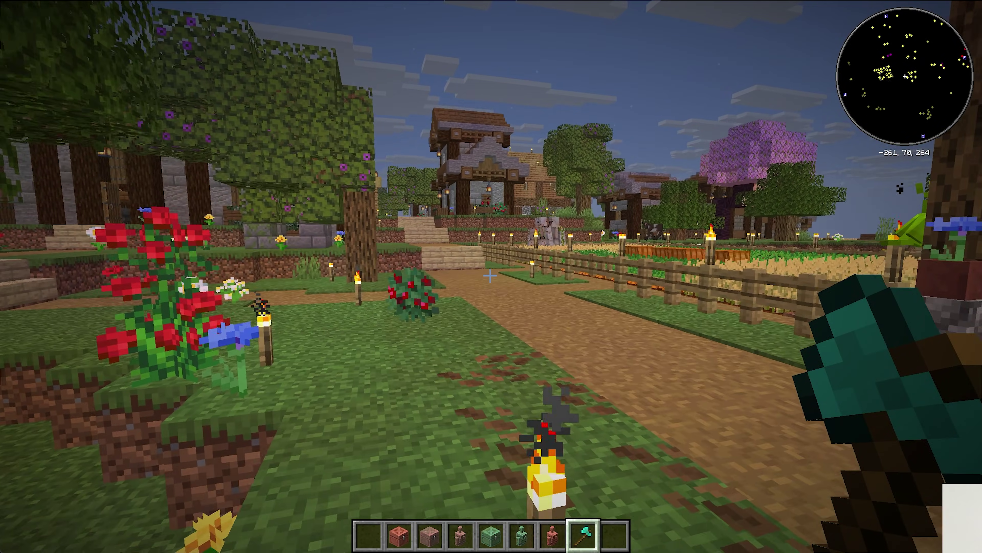
pyautogui.press('w')
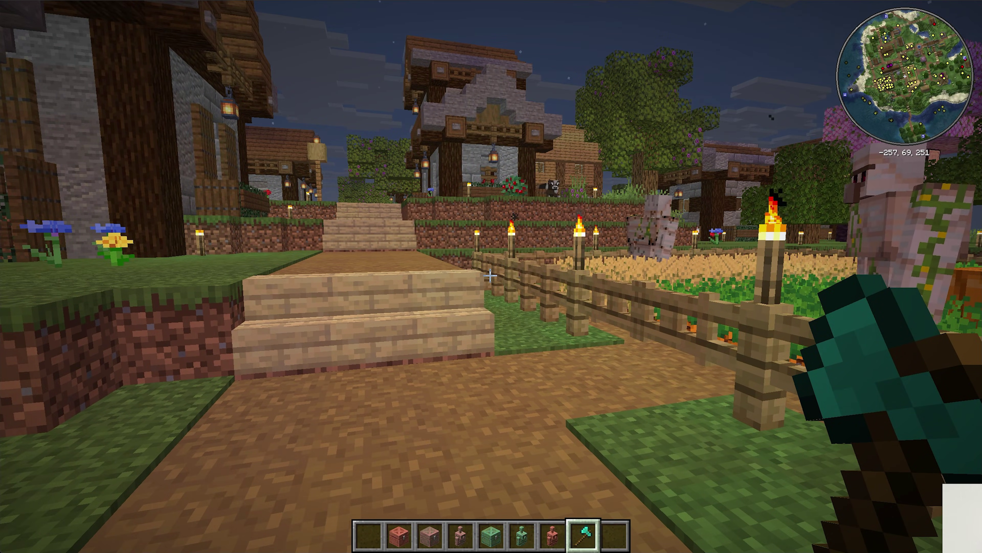
# - Open the minimap settings, try repositioning the minimap without keeping the change, and view the overlay settings
pyautogui.press('y')
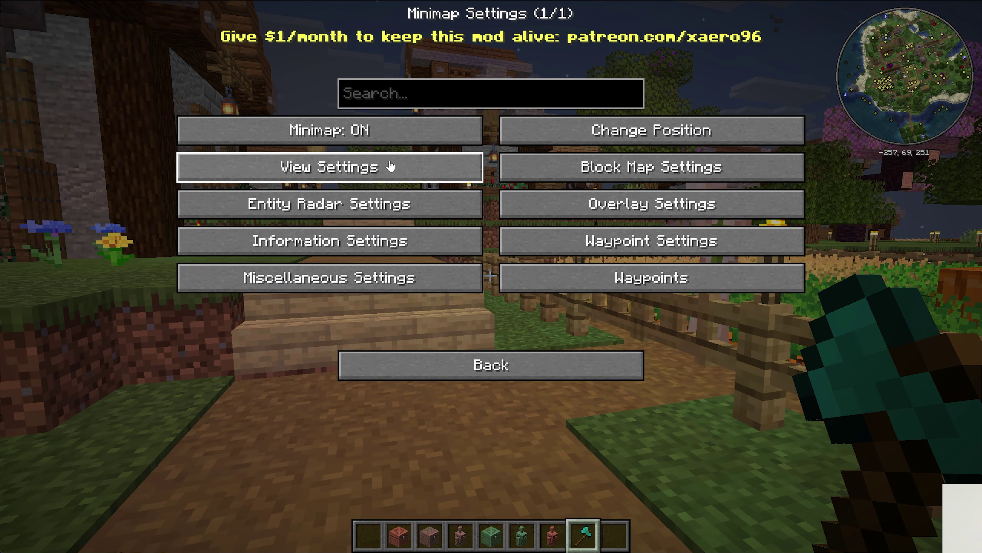
pyautogui.click(572, 130)
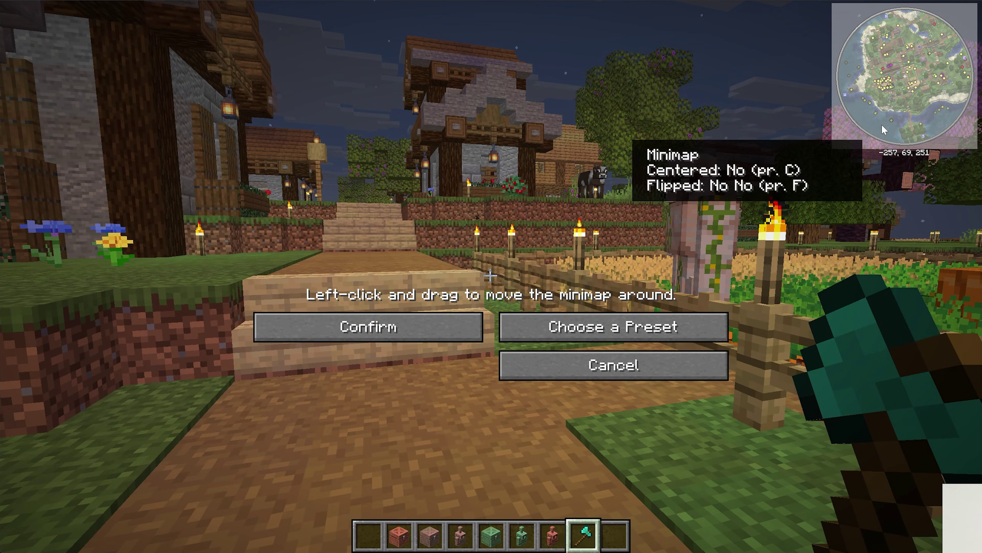
pyautogui.moveTo(882, 124); pyautogui.dragTo(913, 106)
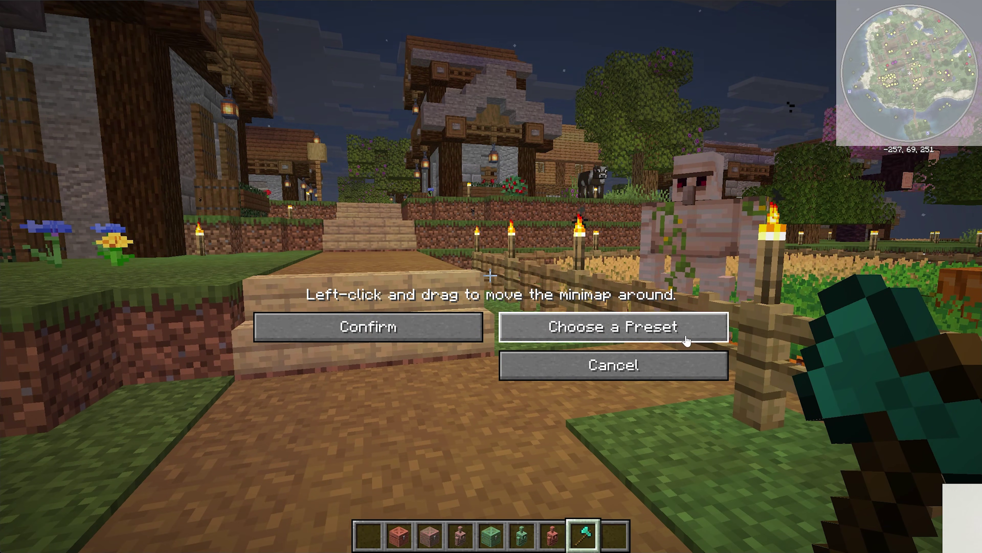
pyautogui.click(644, 353)
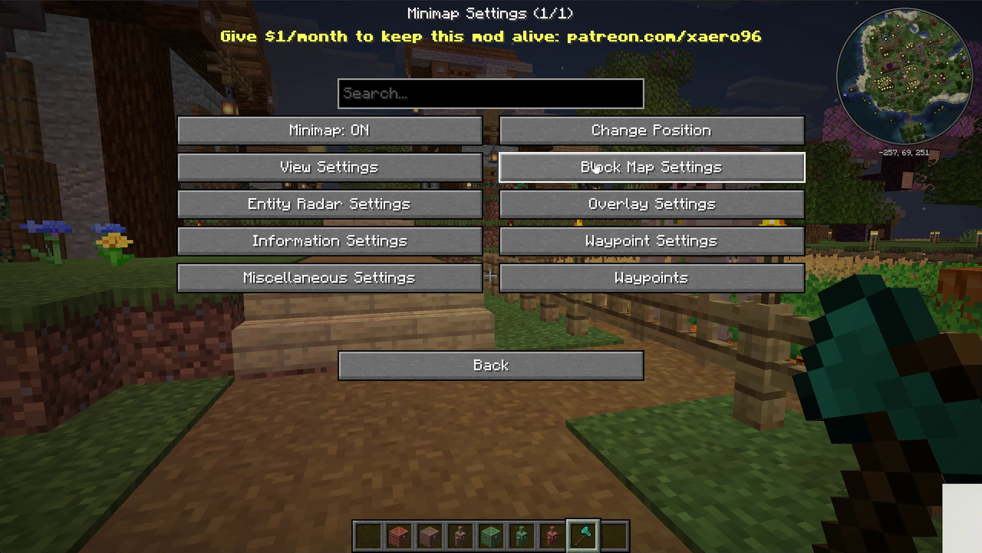
pyautogui.click(580, 203)
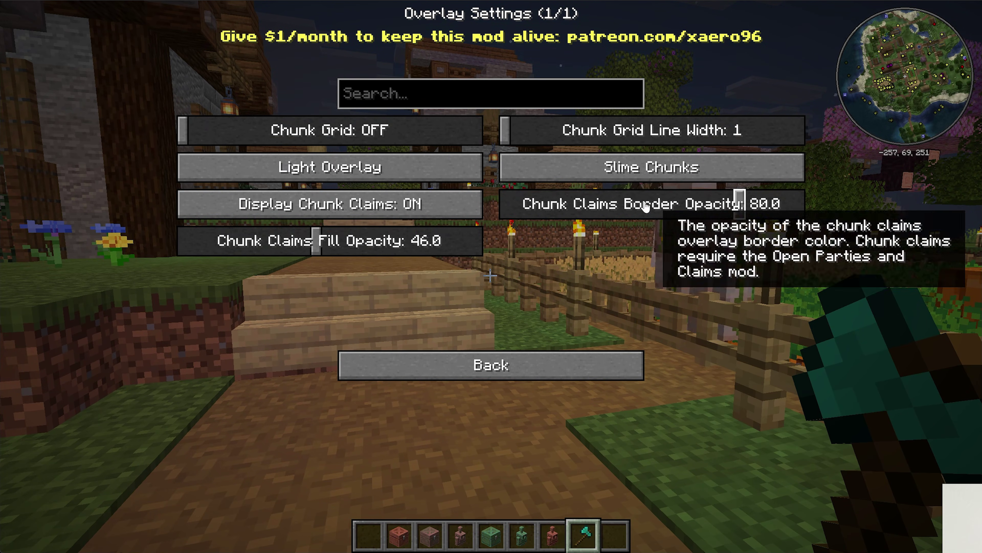
pyautogui.click(573, 366)
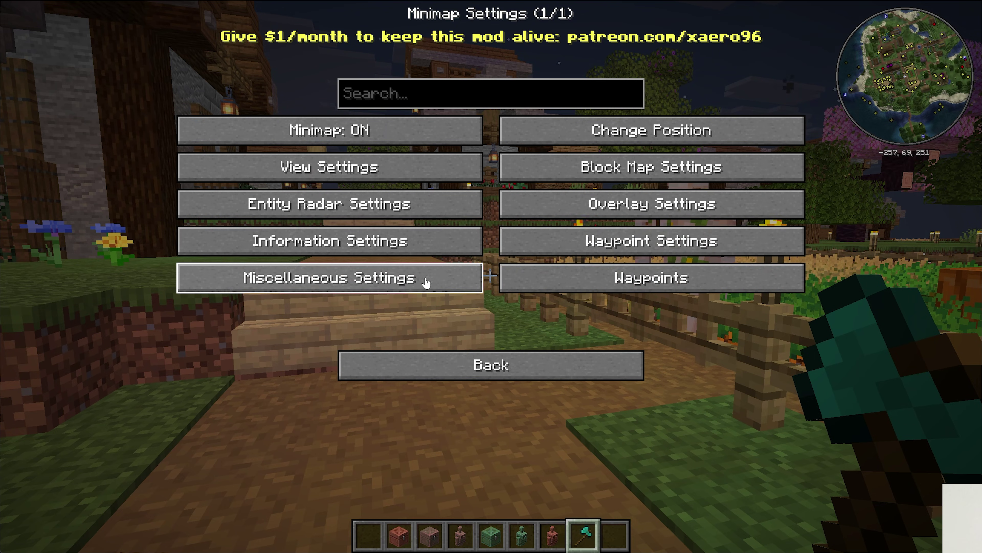
# - Set the minimap size to 250 and try out the Lock Minimap North and Shape options in the view settings
pyautogui.click(412, 184)
pyautogui.moveTo(426, 130); pyautogui.dragTo(478, 130)
pyautogui.click(433, 168)
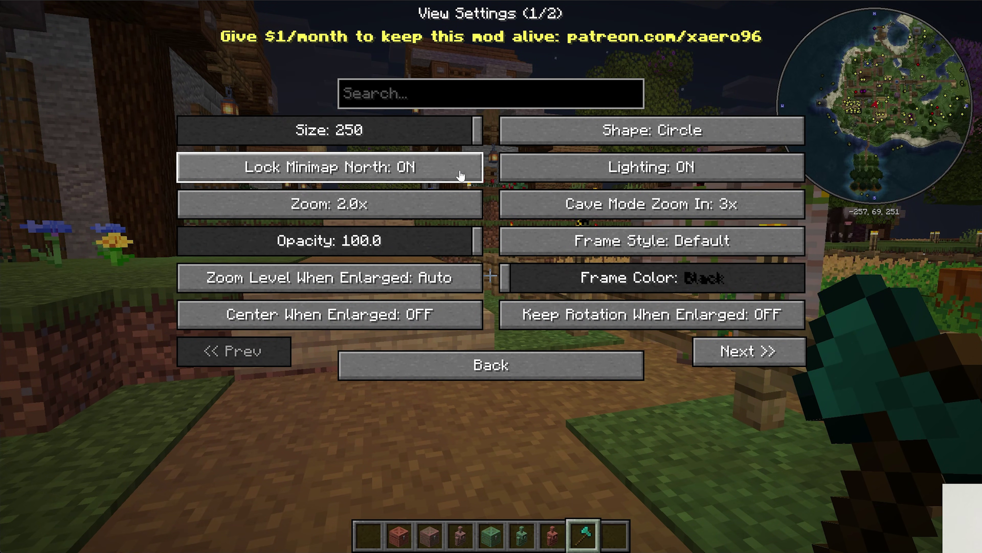
pyautogui.click(460, 169)
pyautogui.click(592, 135)
pyautogui.click(592, 135)
pyautogui.click(491, 365)
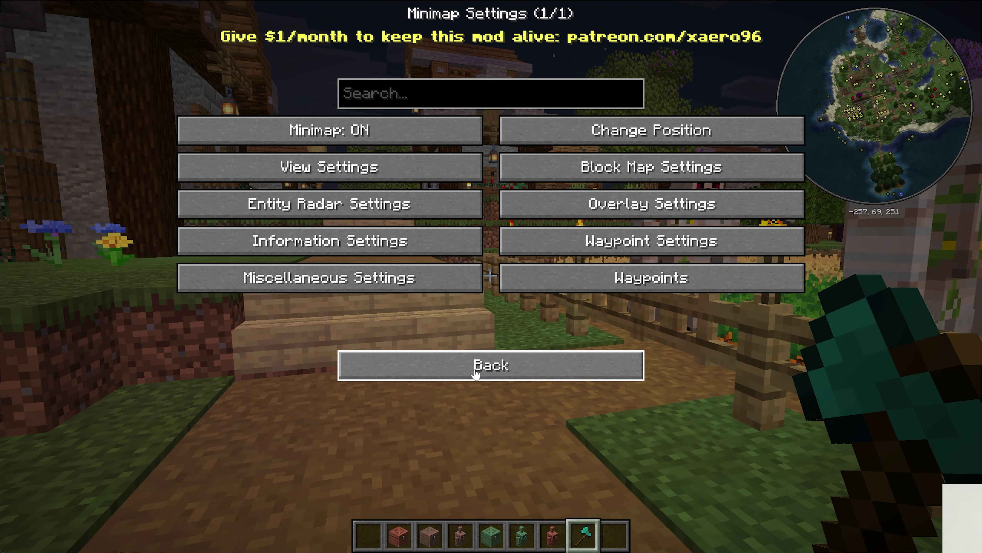
# - Create a waypoint named Spawn in Gold at the current position and return to the game
pyautogui.click(615, 287)
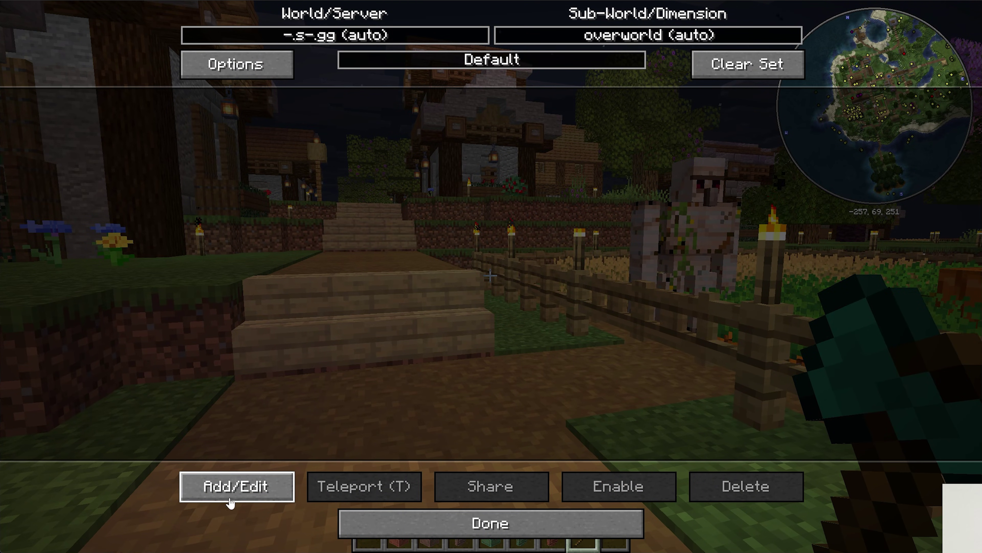
pyautogui.click(225, 486)
pyautogui.write('Spawn')
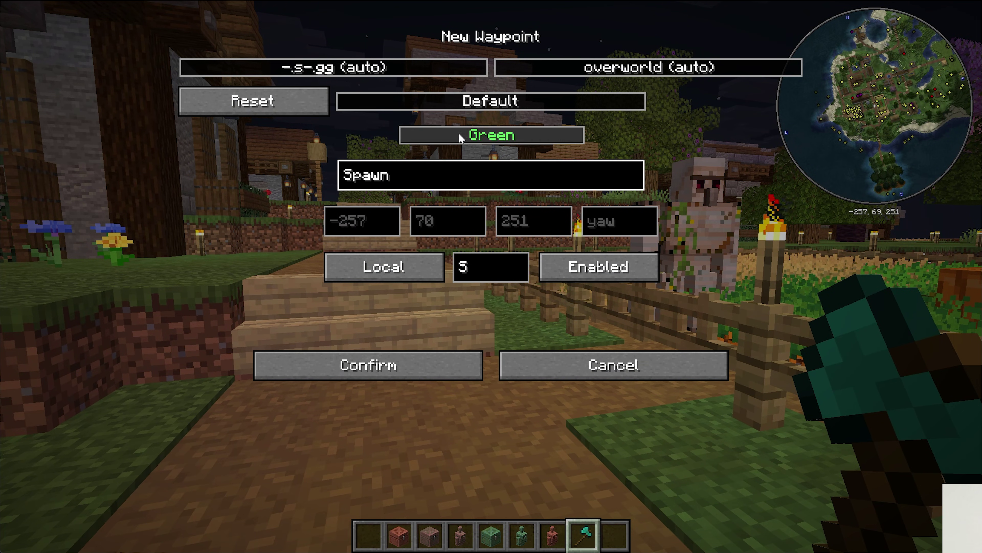
pyautogui.click(458, 132)
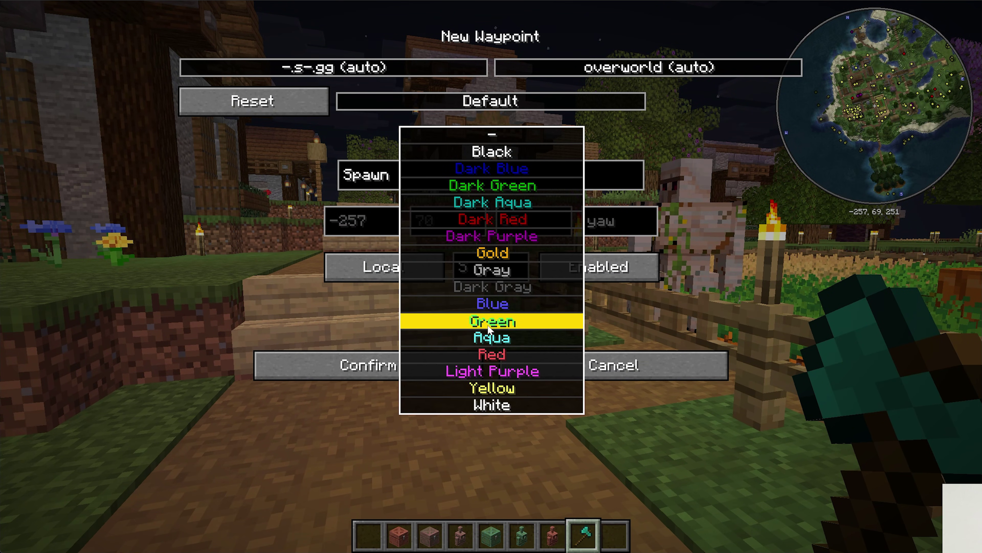
pyautogui.click(494, 253)
pyautogui.click(455, 374)
pyautogui.press('Escape')
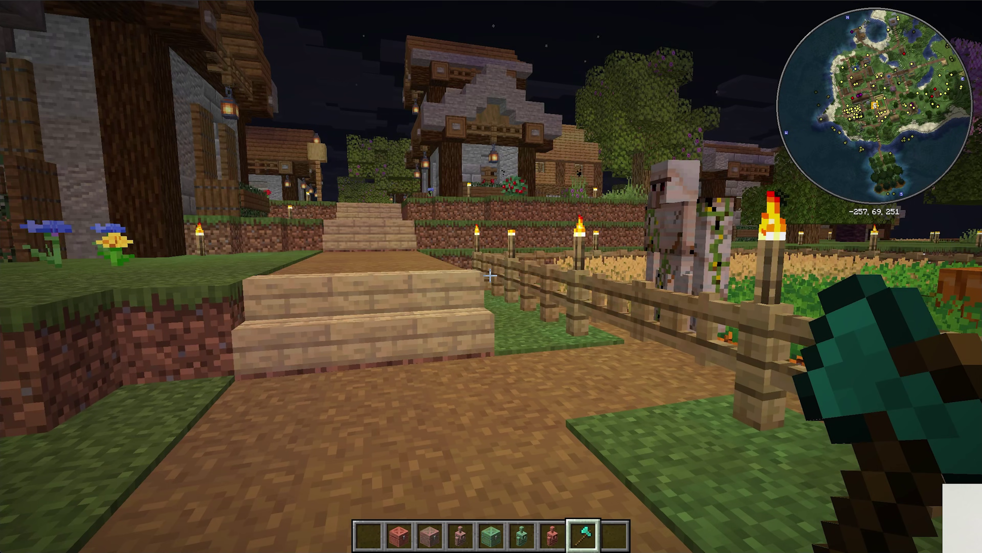
# - Walk around the village to examine the Spawn waypoint marker and the enlarged minimap from different positions
pyautogui.press('w')
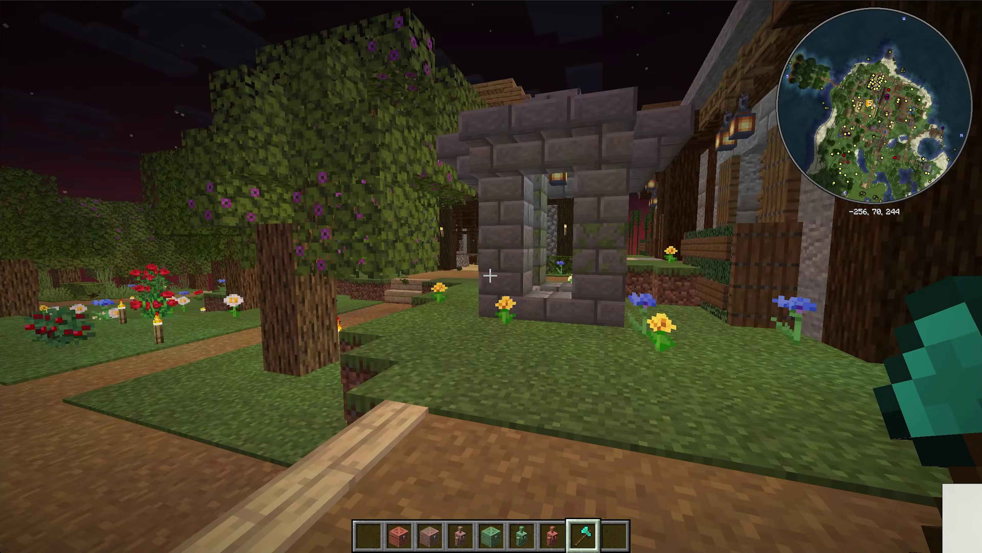
pyautogui.press('w')
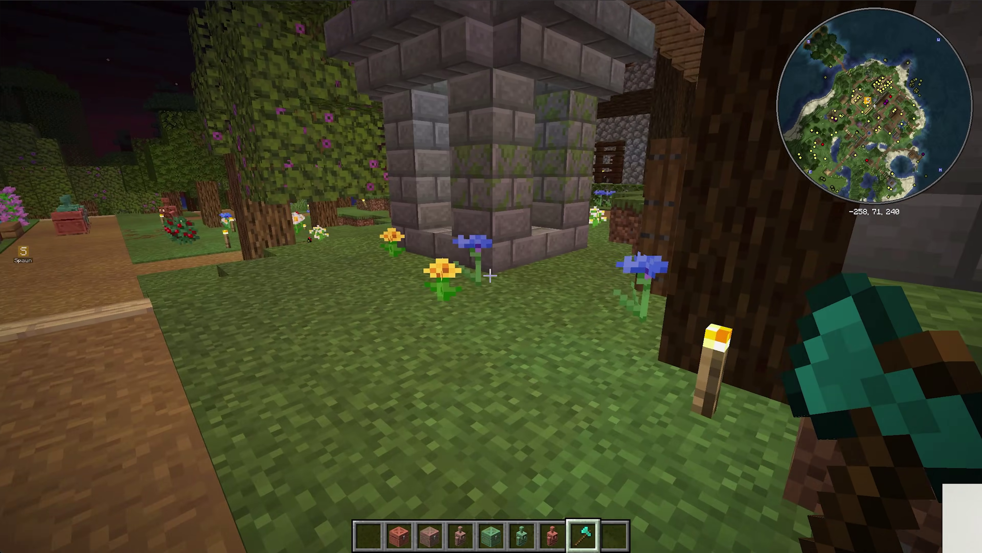
pyautogui.press('w')
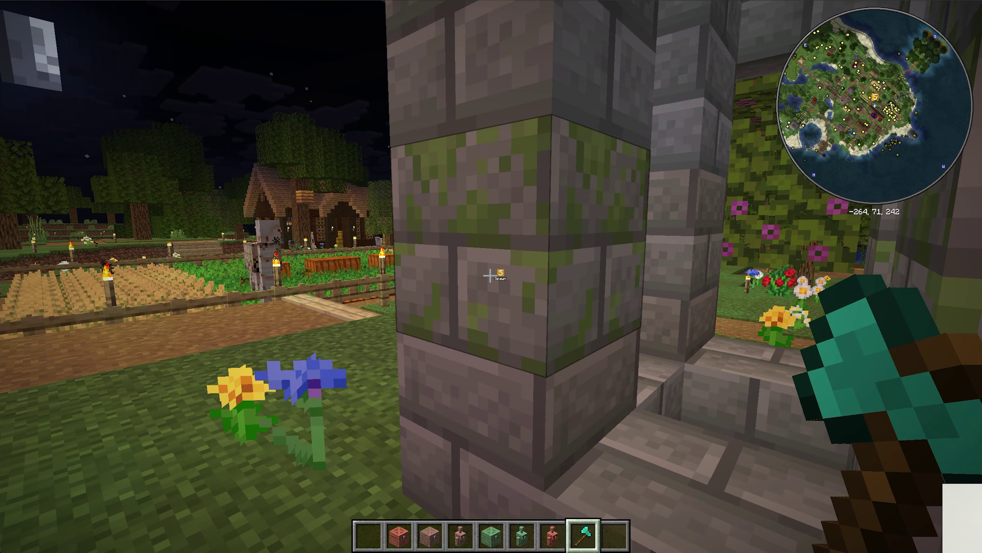
pyautogui.press('w')
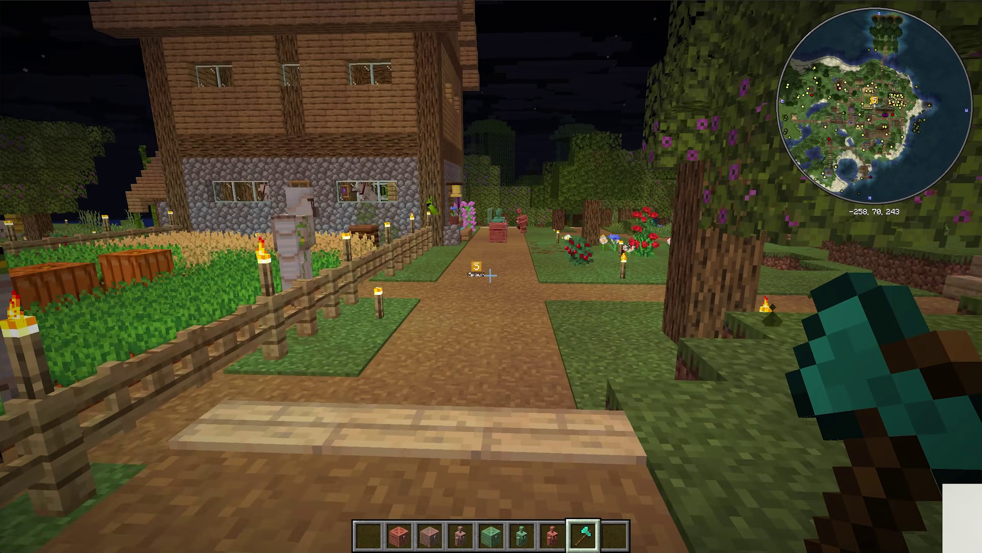
pyautogui.press('w')
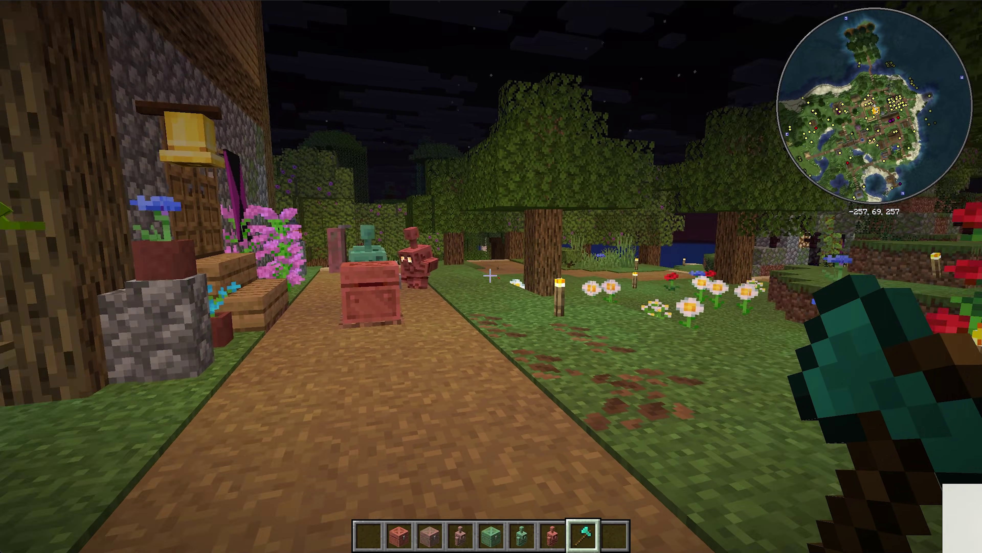
pyautogui.press('w')
pyautogui.press('w')
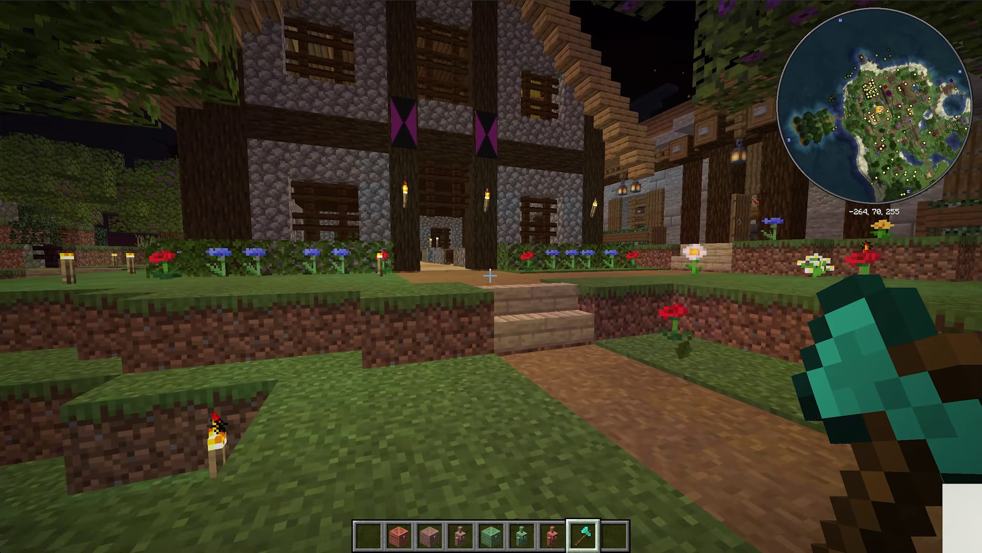
pyautogui.press('w')
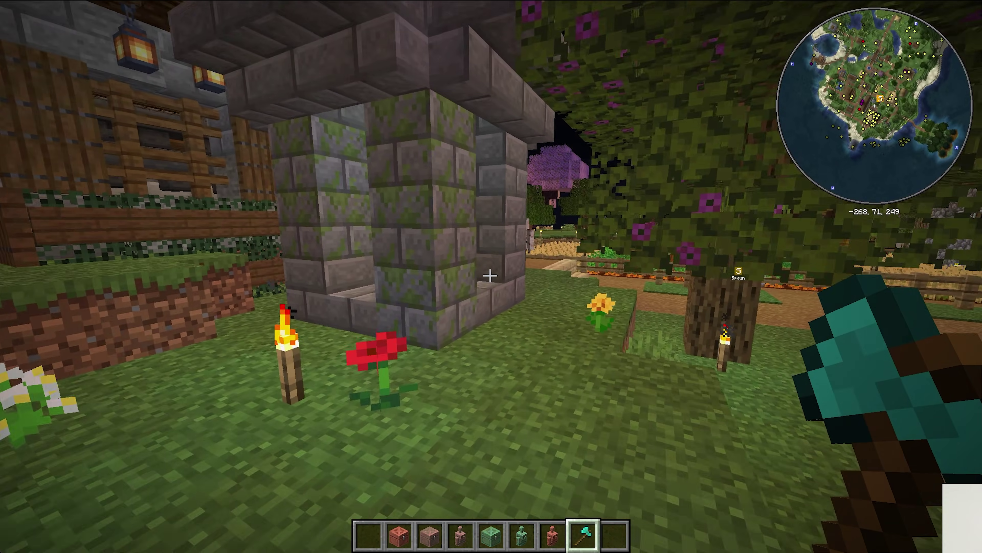
pyautogui.press('w')
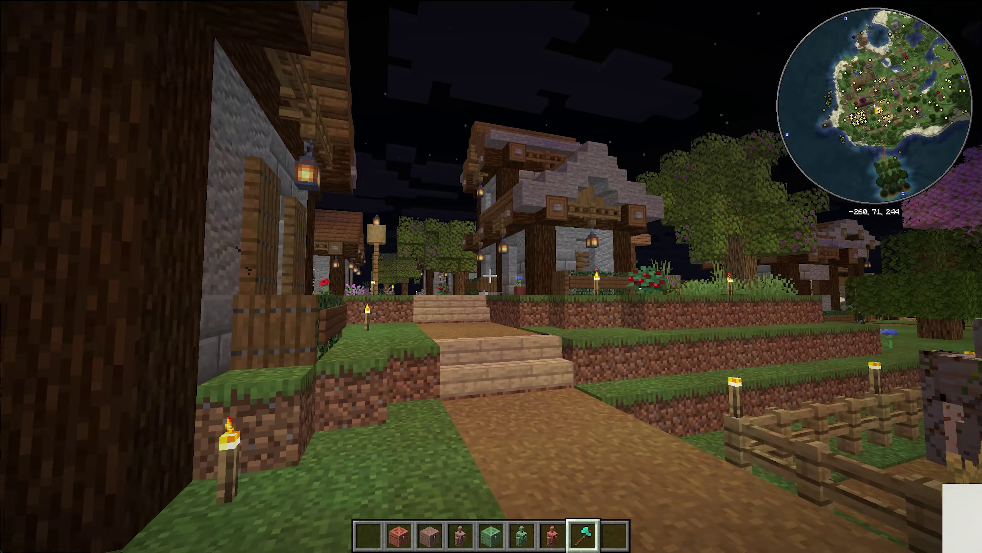